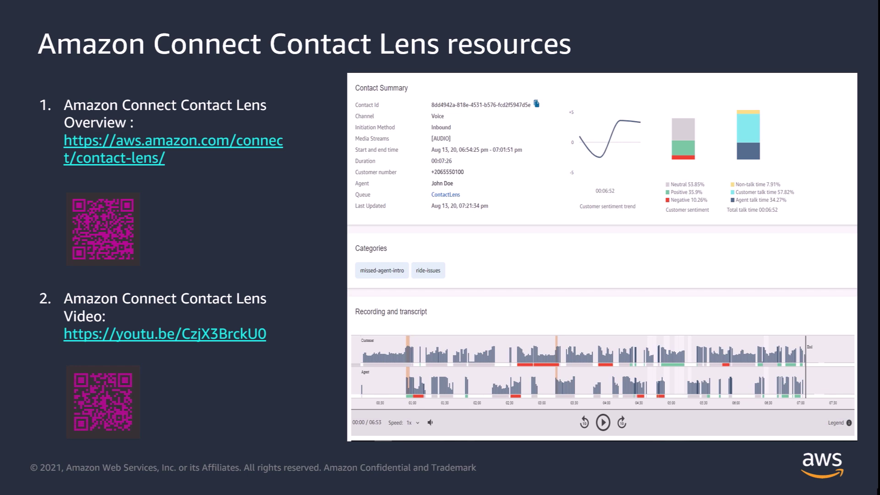
- Advance past the Theme Detection slides to the Amazon Connect dashboard
{"action": "key", "text": "Right"}
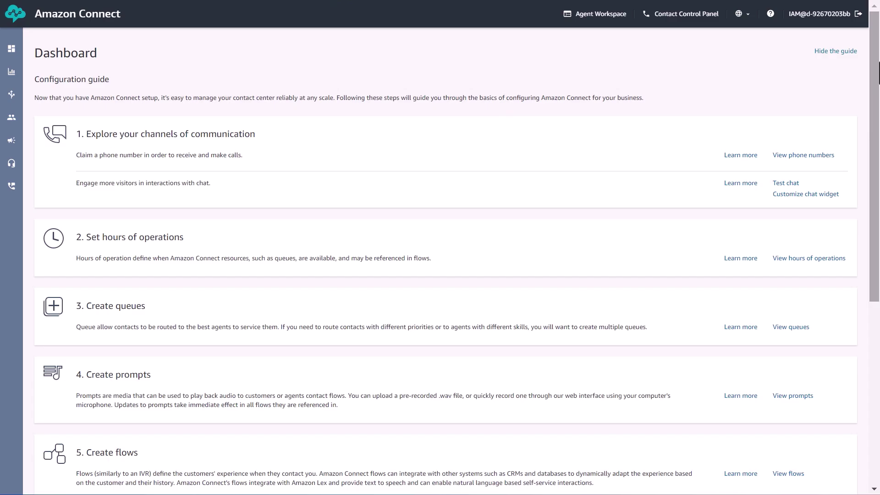
{"action": "mouse_move", "coordinate": [11, 118]}
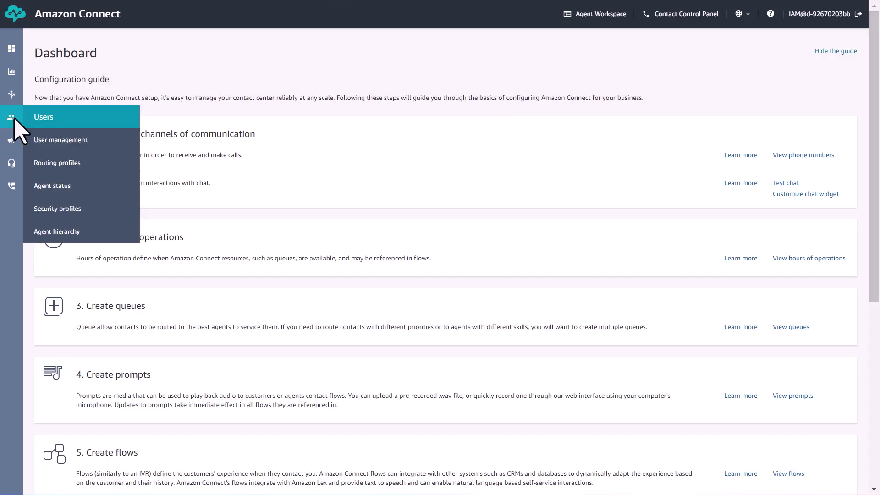
- Open the Security profiles list and start editing the Admin profile
{"action": "left_click", "coordinate": [72, 211]}
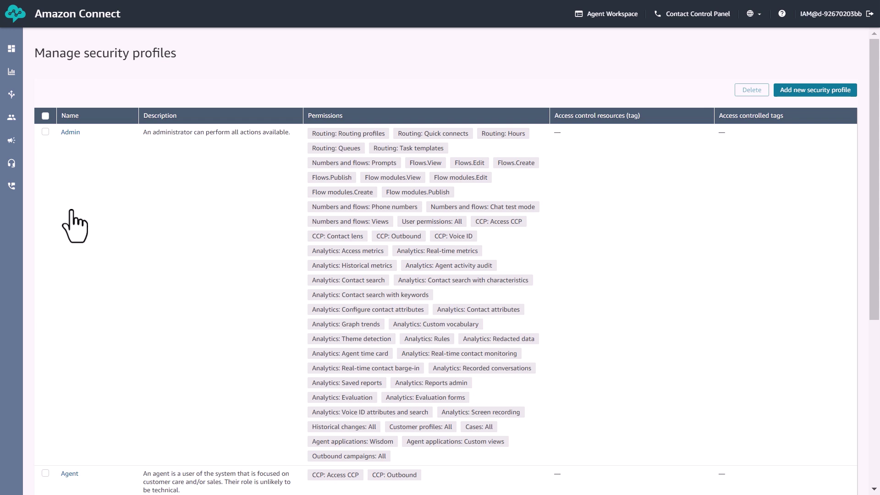
{"action": "left_click", "coordinate": [70, 132]}
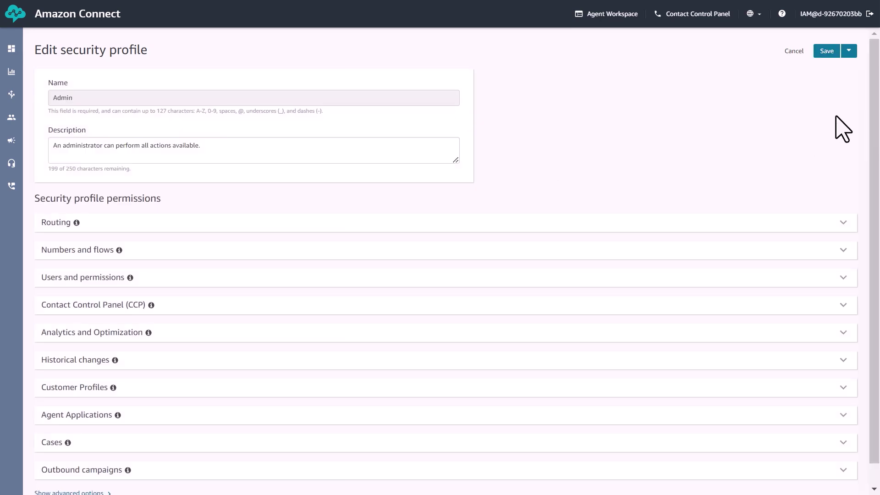
{"action": "left_click_drag", "start_coordinate": [875, 120], "coordinate": [877, 175]}
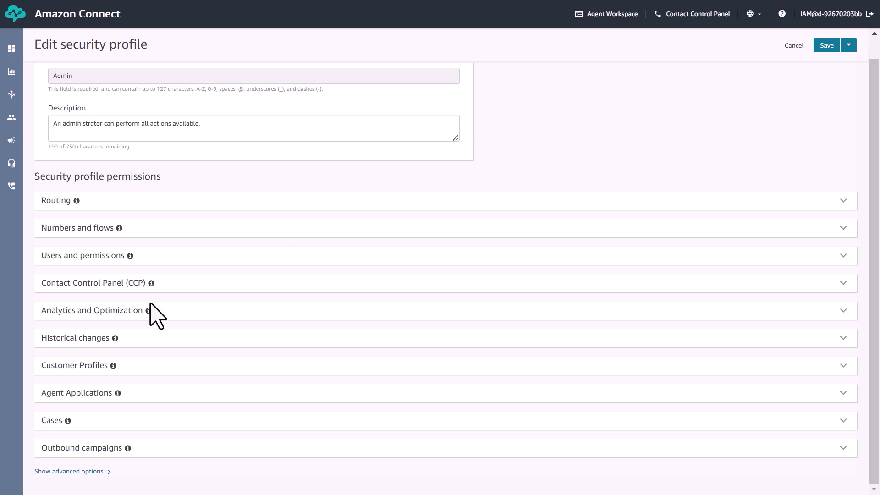
- Save the Admin profile with Contact Lens theme detection view, create and delete permissions
{"action": "left_click", "coordinate": [141, 310]}
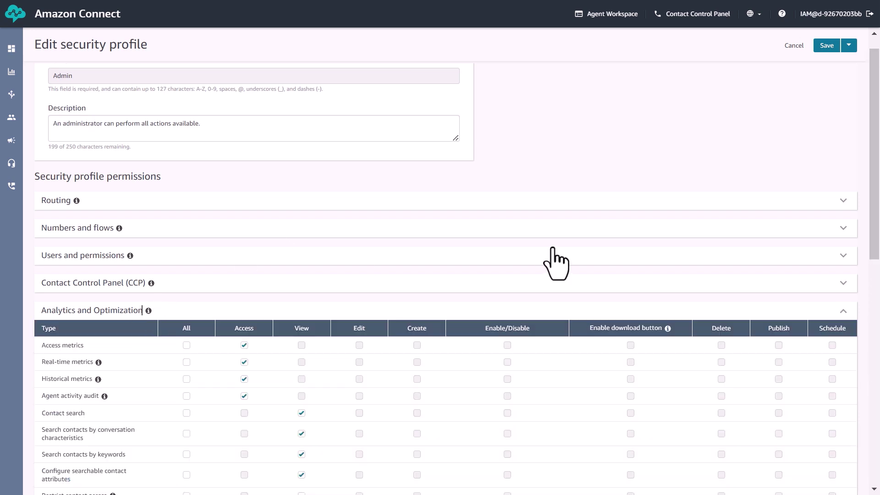
{"action": "left_click_drag", "start_coordinate": [877, 152], "coordinate": [878, 283]}
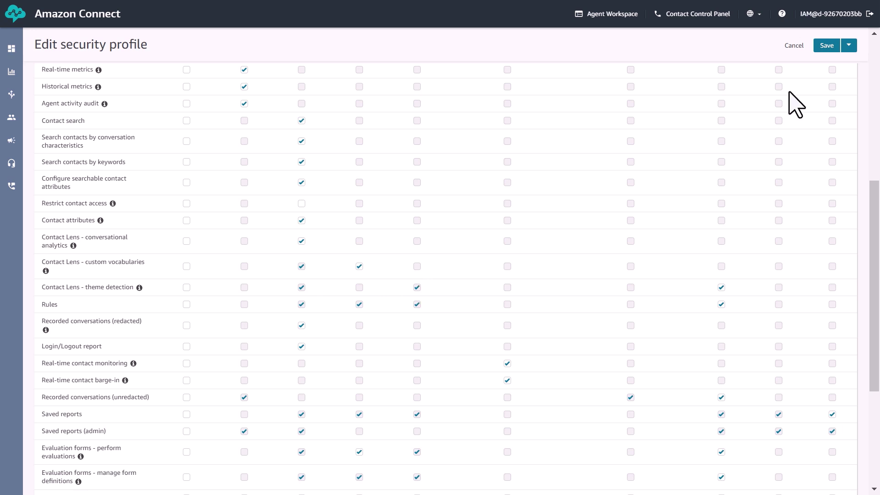
{"action": "left_click", "coordinate": [826, 45]}
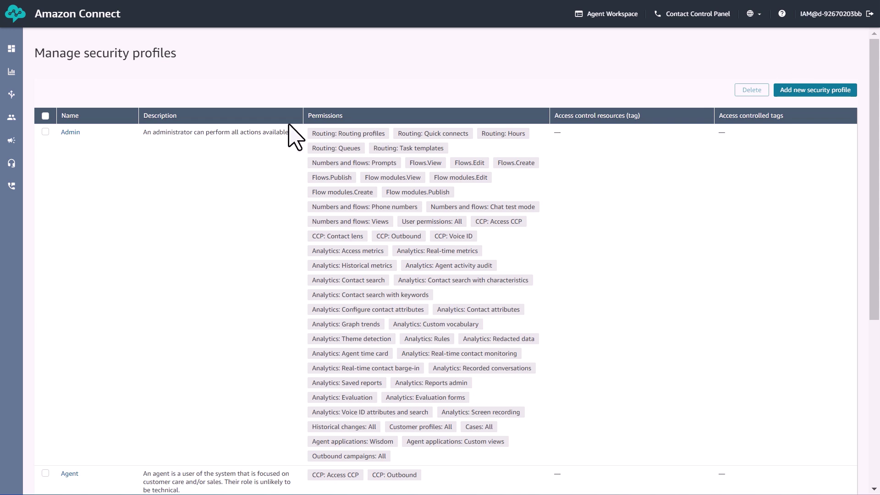
{"action": "mouse_move", "coordinate": [11, 72]}
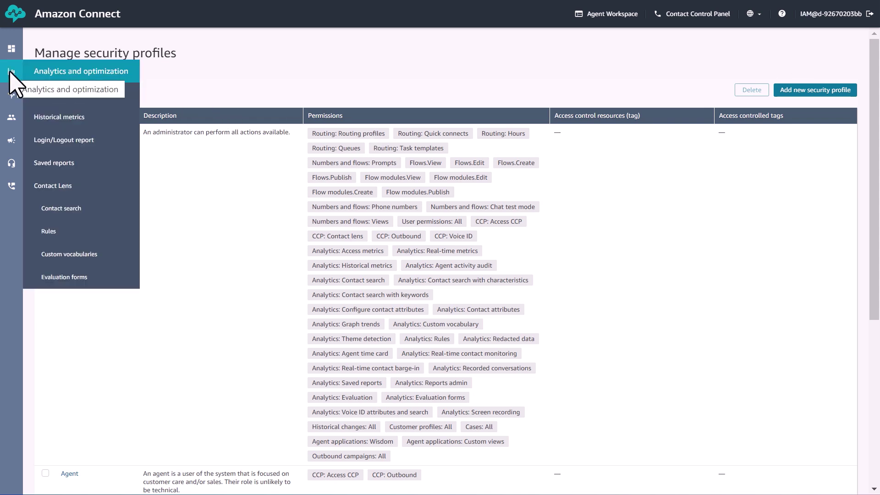
- In Contact search, set the time range to April 1–30, 2023
{"action": "left_click", "coordinate": [61, 209]}
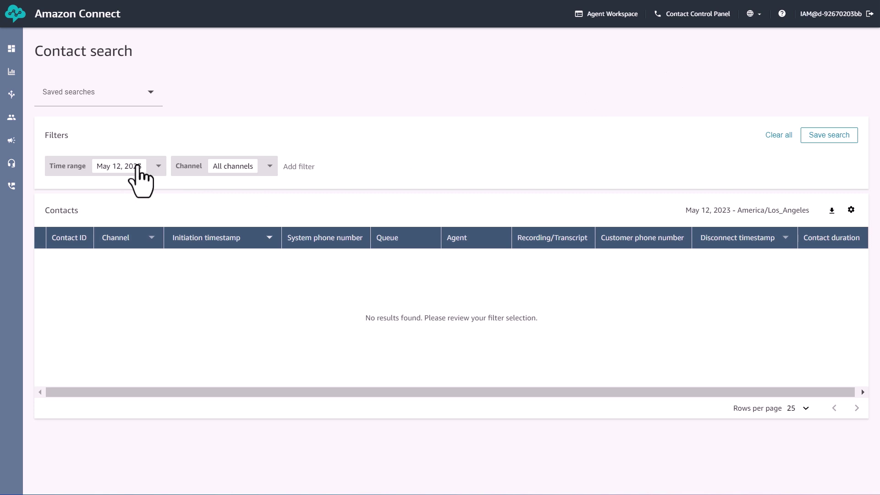
{"action": "left_click", "coordinate": [154, 165]}
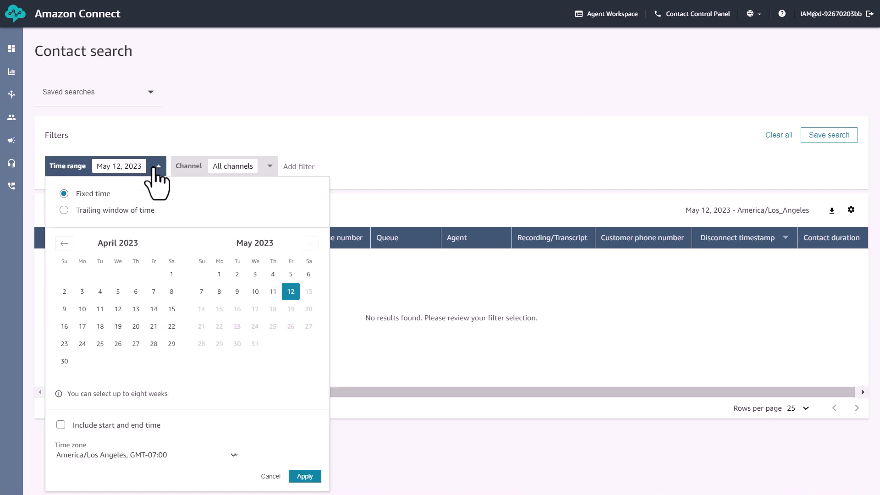
{"action": "left_click", "coordinate": [171, 275]}
{"action": "left_click", "coordinate": [64, 361]}
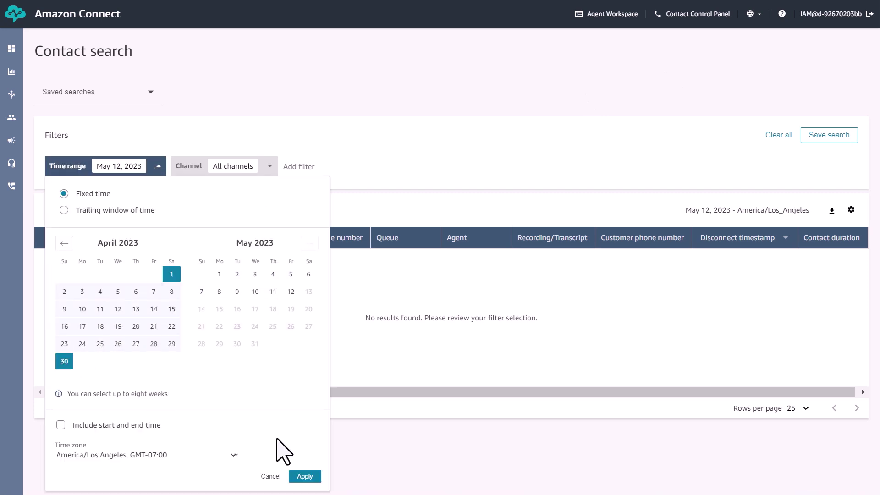
{"action": "left_click", "coordinate": [304, 476]}
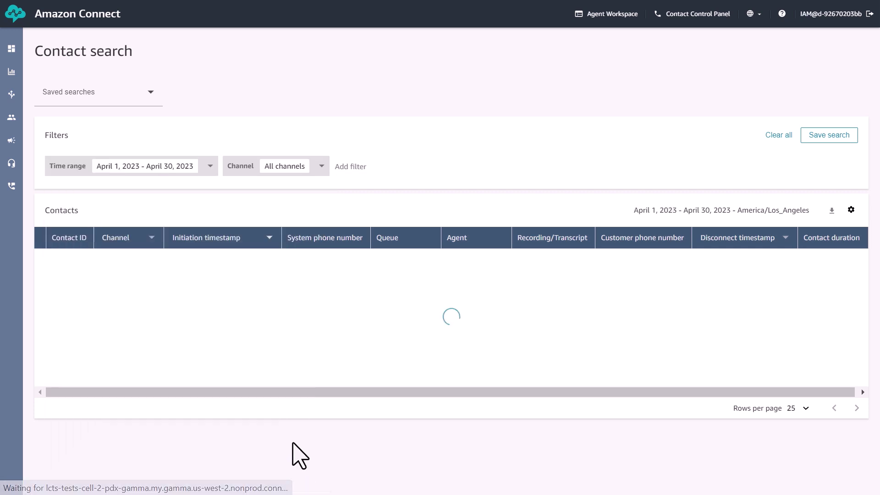
- Limit the contact search results to the Voice channel
{"action": "left_click", "coordinate": [269, 166]}
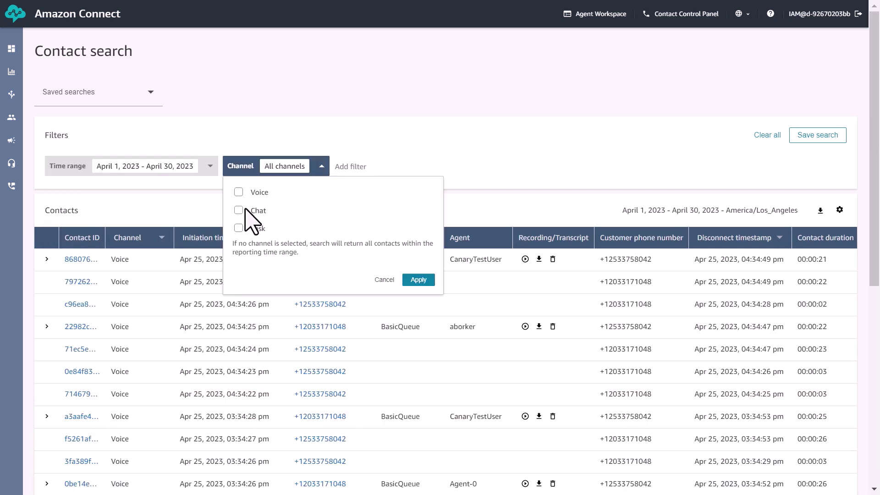
{"action": "left_click", "coordinate": [238, 192]}
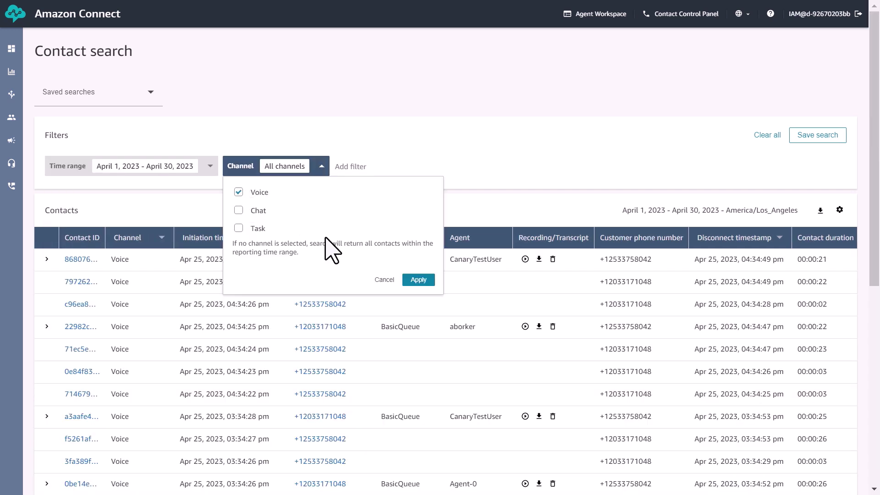
{"action": "left_click", "coordinate": [418, 280]}
{"action": "left_click", "coordinate": [344, 166]}
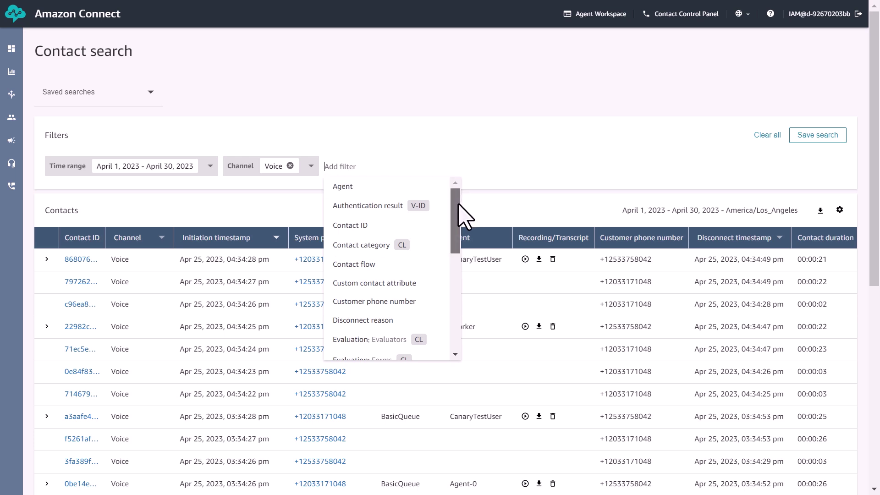
{"action": "left_click_drag", "start_coordinate": [455, 213], "coordinate": [458, 287]}
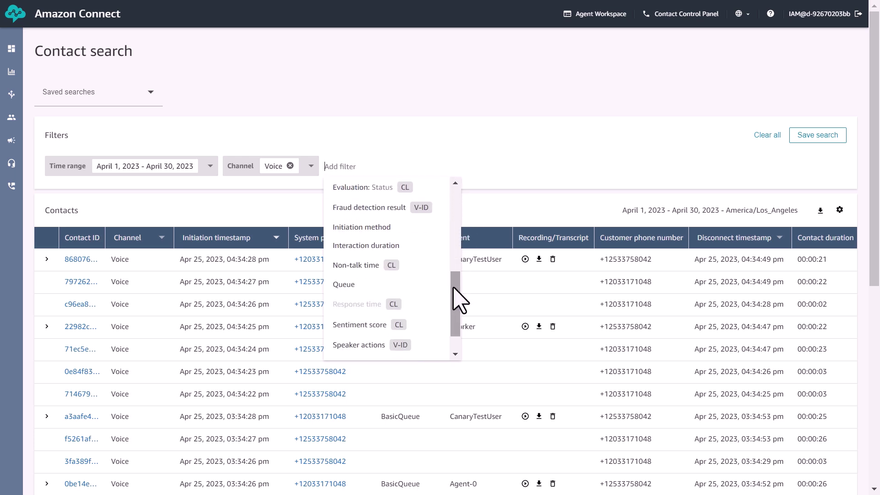
- Add a Queue filter set to BasicQueue to the contact search
{"action": "left_click", "coordinate": [395, 288]}
{"action": "left_click", "coordinate": [471, 204]}
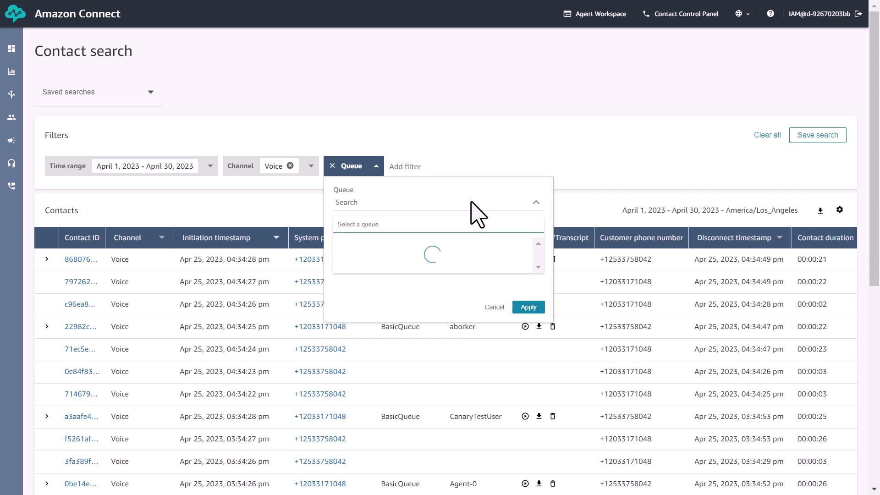
{"action": "left_click", "coordinate": [385, 246]}
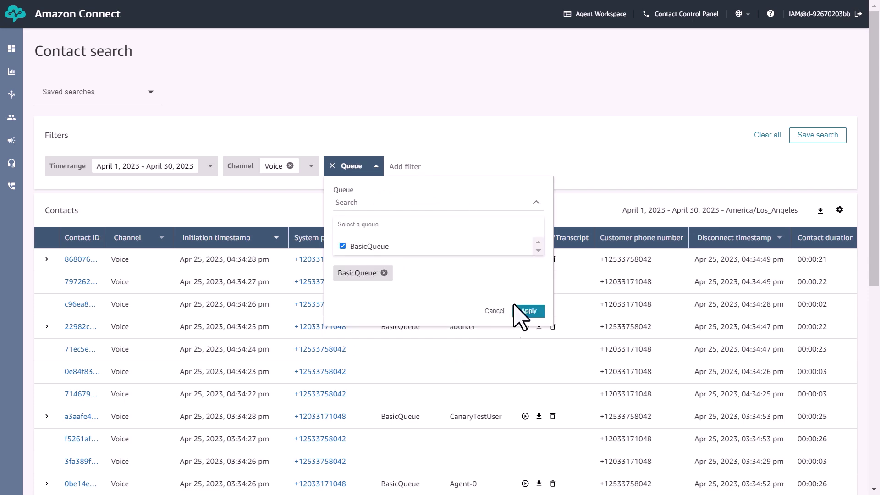
{"action": "left_click", "coordinate": [528, 311]}
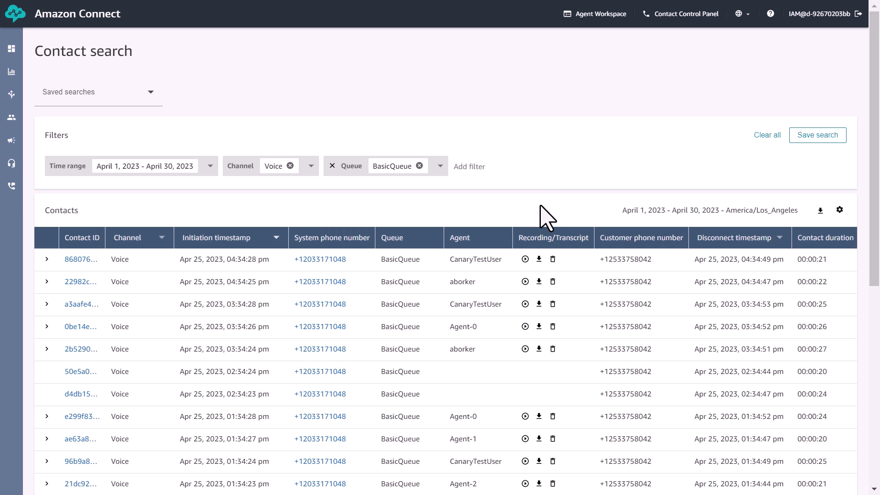
- Save the search as 'April2023' and confirm it appears under Saved searches
{"action": "left_click", "coordinate": [818, 135]}
{"action": "left_click", "coordinate": [426, 246]}
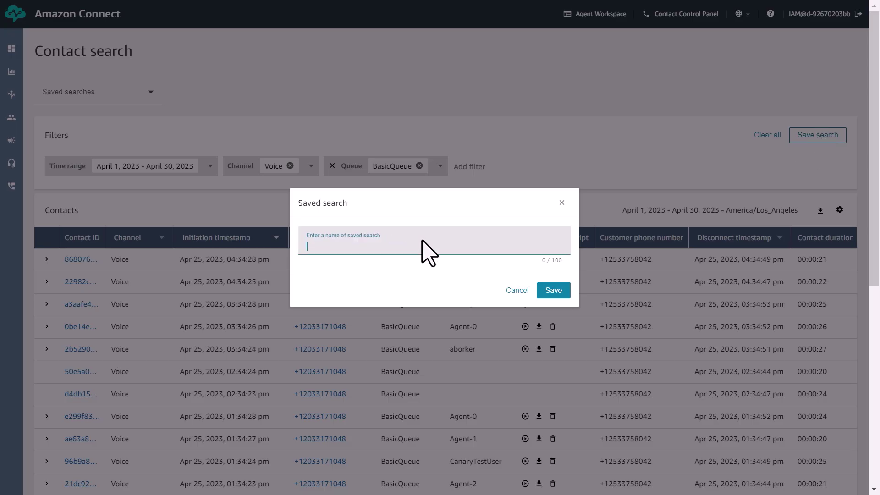
{"action": "type", "text": "April202"}
{"action": "type", "text": "3"}
{"action": "left_click", "coordinate": [553, 290]}
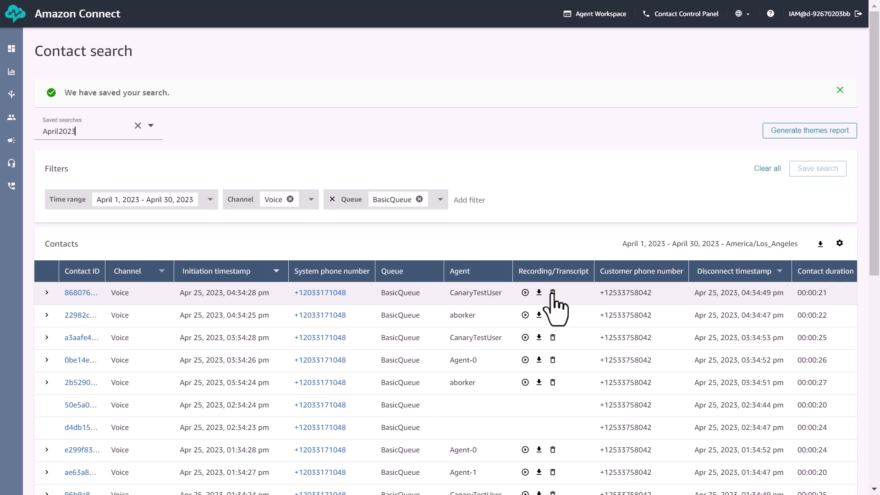
{"action": "left_click", "coordinate": [130, 130]}
{"action": "left_click", "coordinate": [260, 155]}
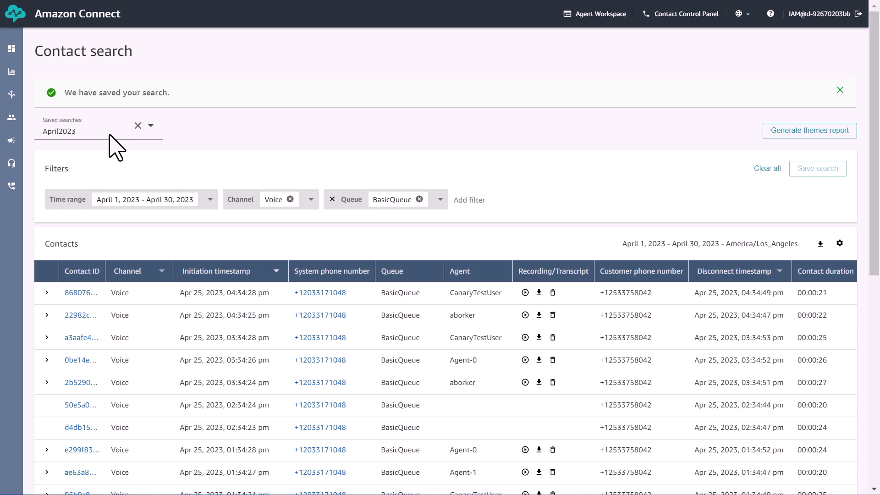
{"action": "left_click", "coordinate": [110, 129]}
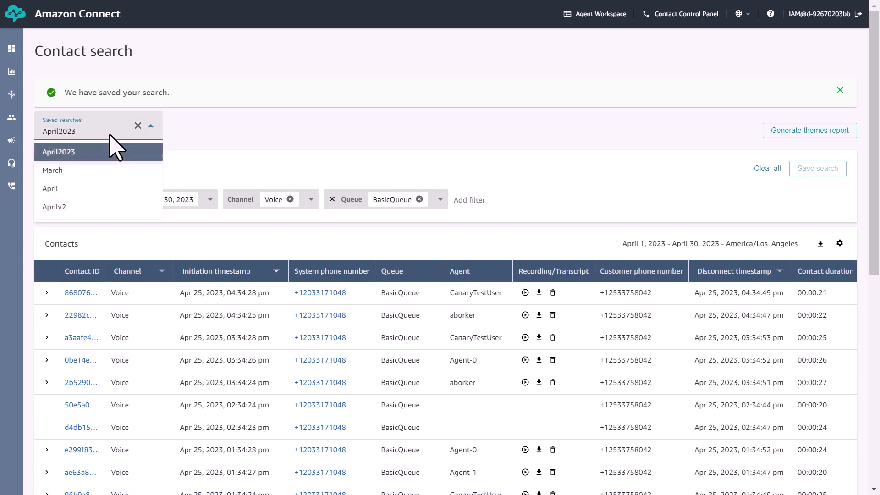
{"action": "left_click", "coordinate": [83, 153]}
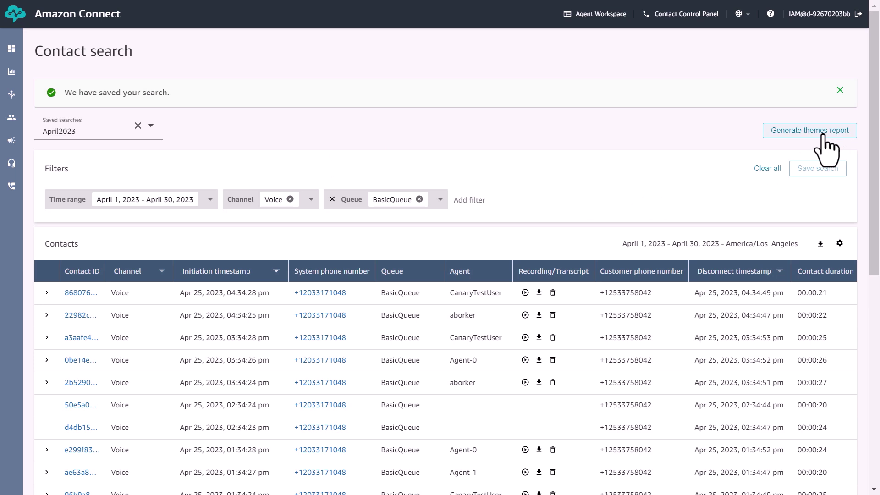
- Generate a themes report for April2023 and list the available theme reports
{"action": "left_click", "coordinate": [798, 132]}
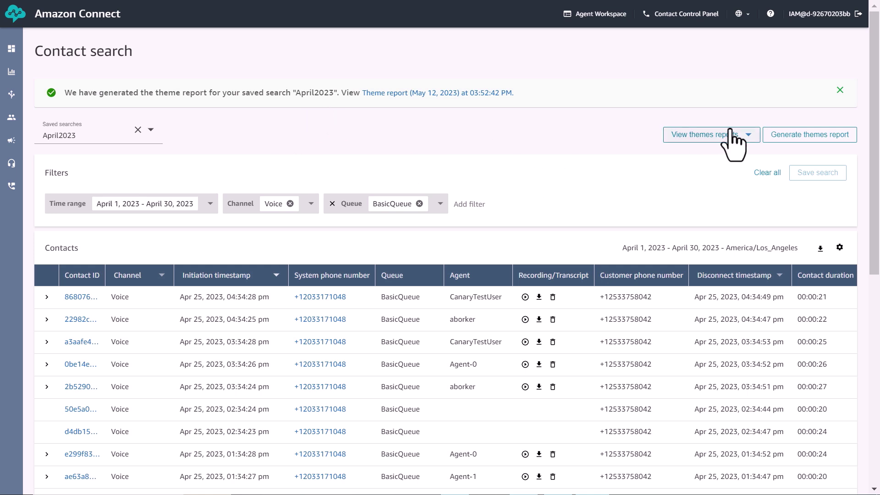
{"action": "left_click", "coordinate": [748, 136]}
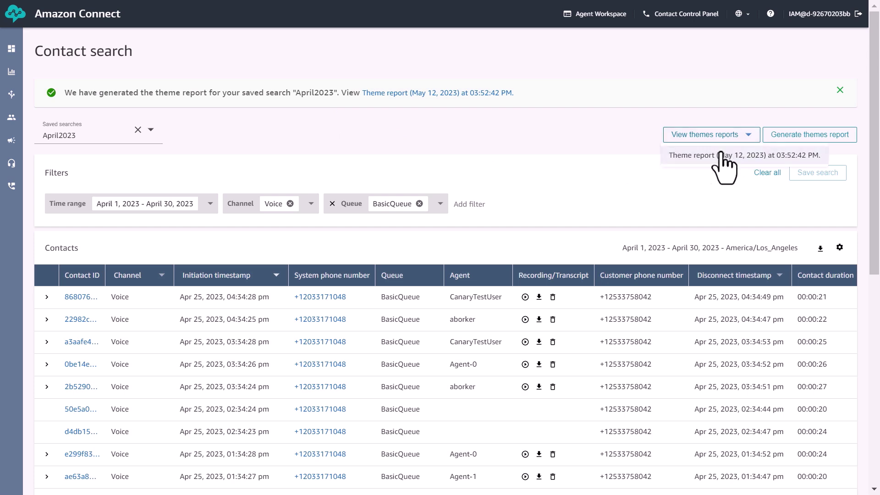
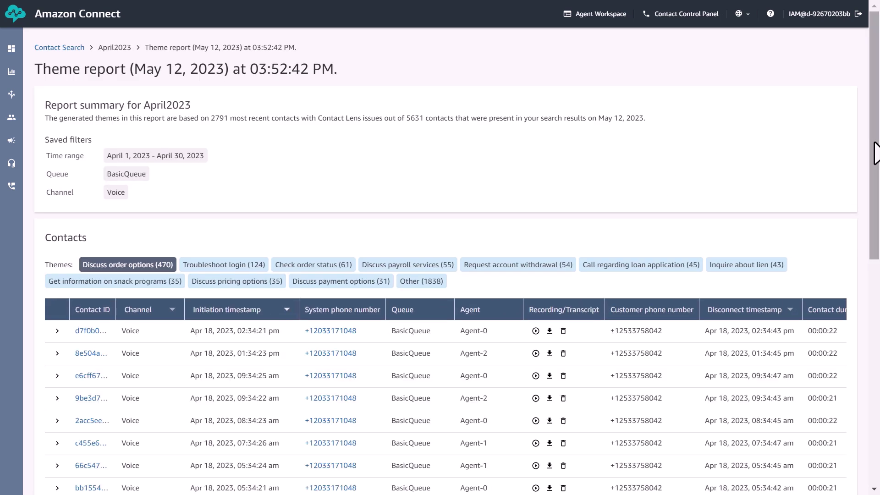
{"action": "left_click_drag", "start_coordinate": [876, 152], "coordinate": [876, 169]}
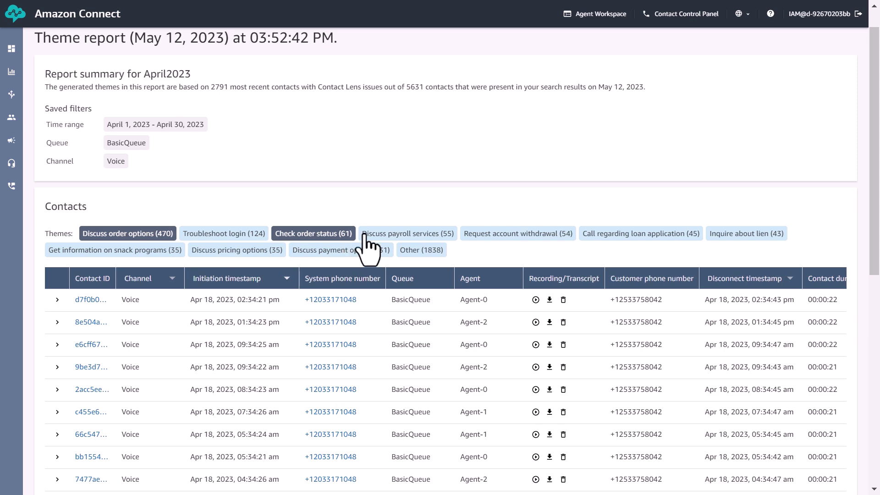
- Filter the April2023 theme report's contacts to the 'Discuss payroll services (55)' theme
{"action": "left_click", "coordinate": [390, 234]}
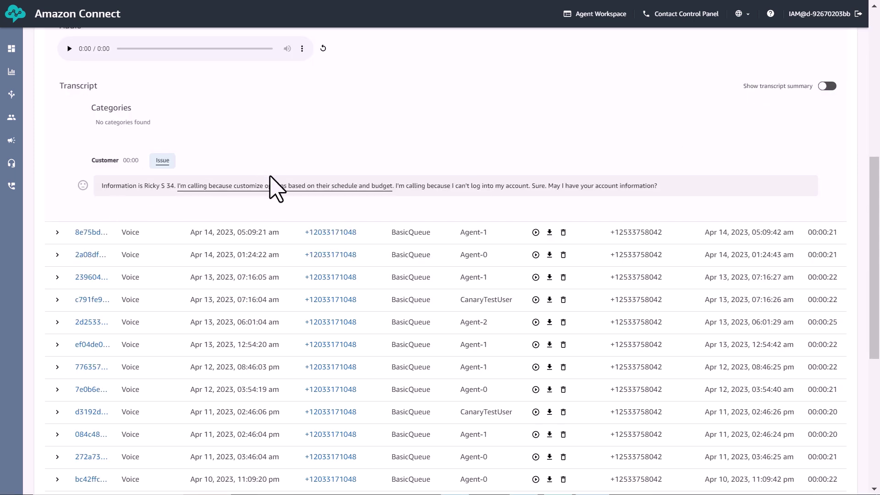
- Expand a payroll services contact to review its audio player and transcript
{"action": "left_click", "coordinate": [874, 52]}
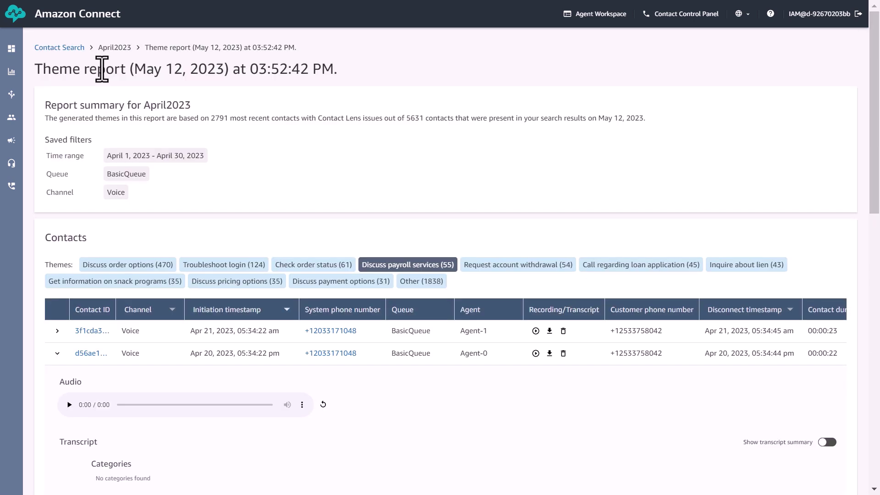
- Return to Contact search and reload the April2023 saved search (April, BasicQueue, Voice)
{"action": "left_click", "coordinate": [63, 47]}
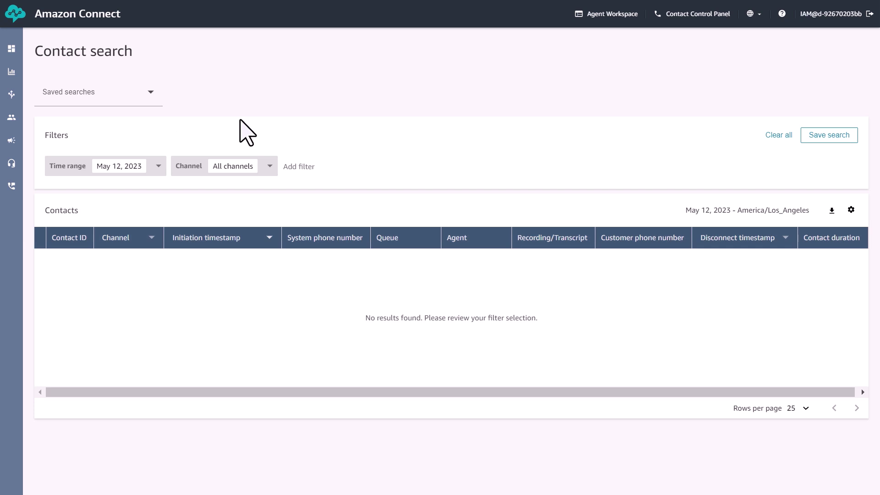
{"action": "left_click", "coordinate": [143, 96]}
{"action": "mouse_move", "coordinate": [76, 173]}
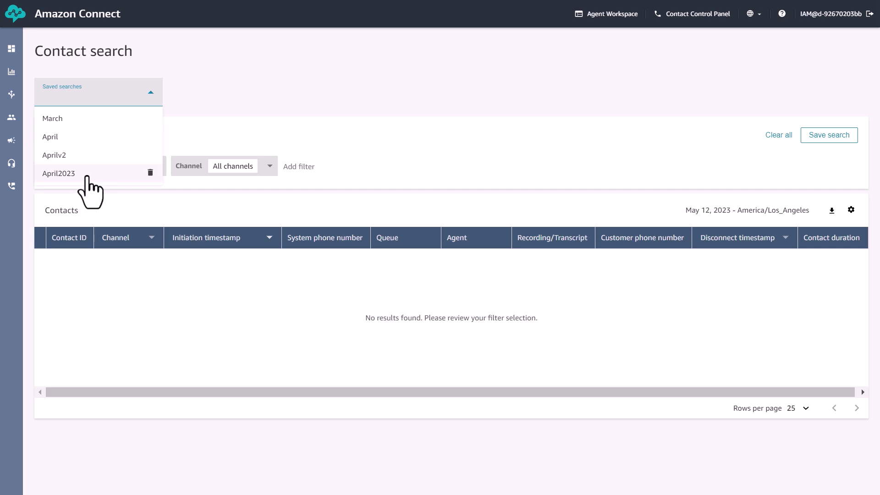
{"action": "left_click", "coordinate": [59, 174]}
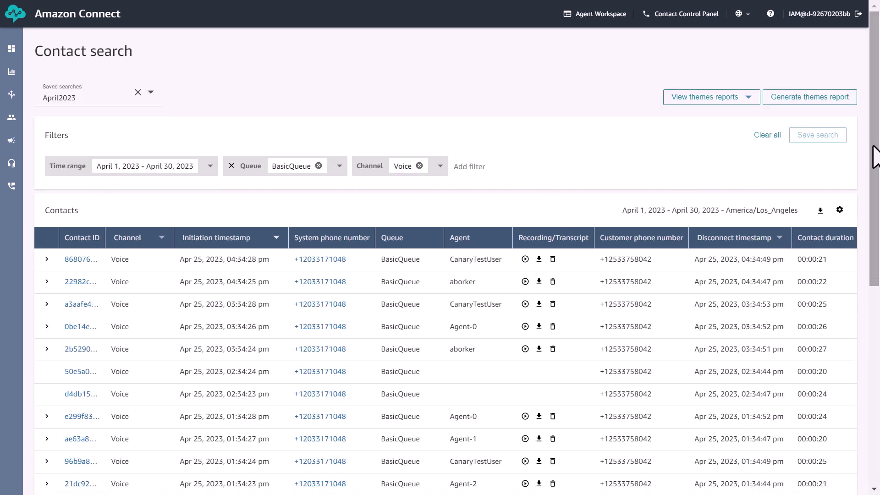
- Open the May 12, 2023 theme report and filter contacts to the Request account withdrawal theme
{"action": "left_click", "coordinate": [748, 97]}
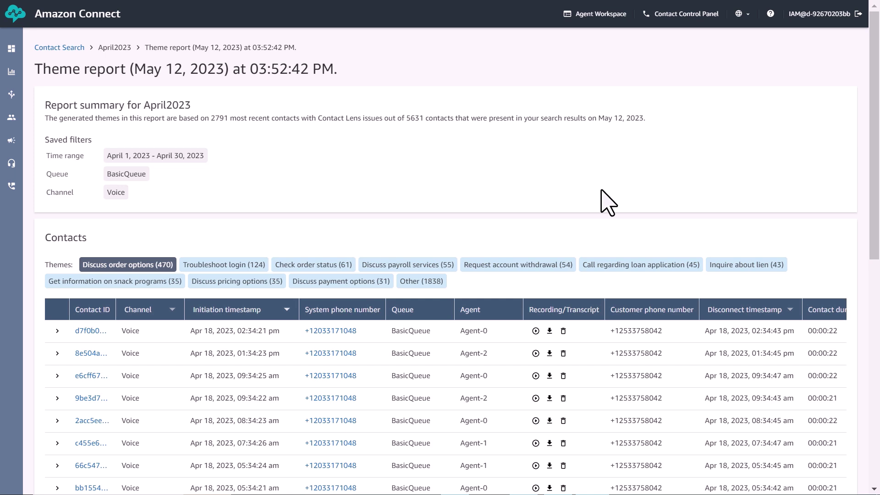
{"action": "left_click", "coordinate": [517, 265]}
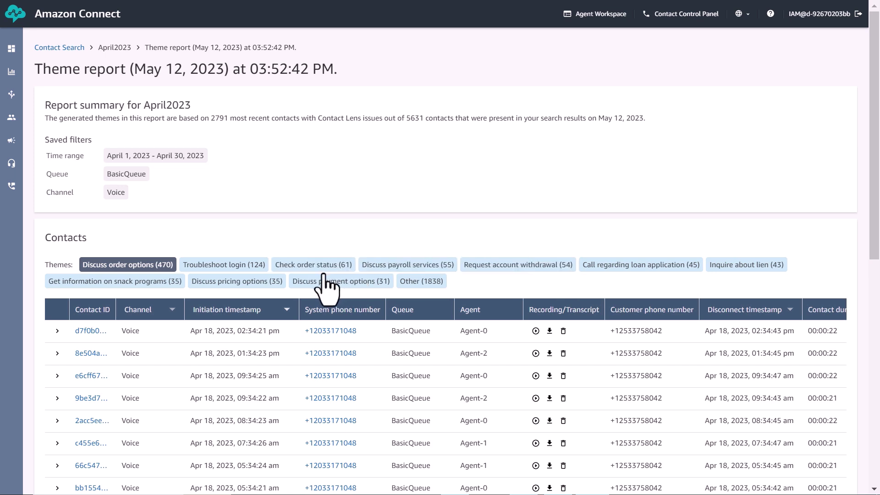